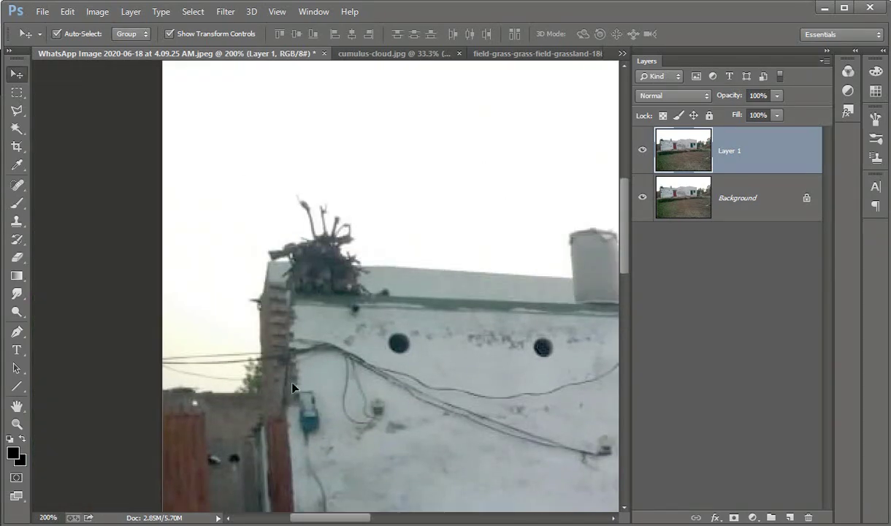
# Trace a closed Pen path around the left roof debris and load it as a selection.
pyautogui.press('p')
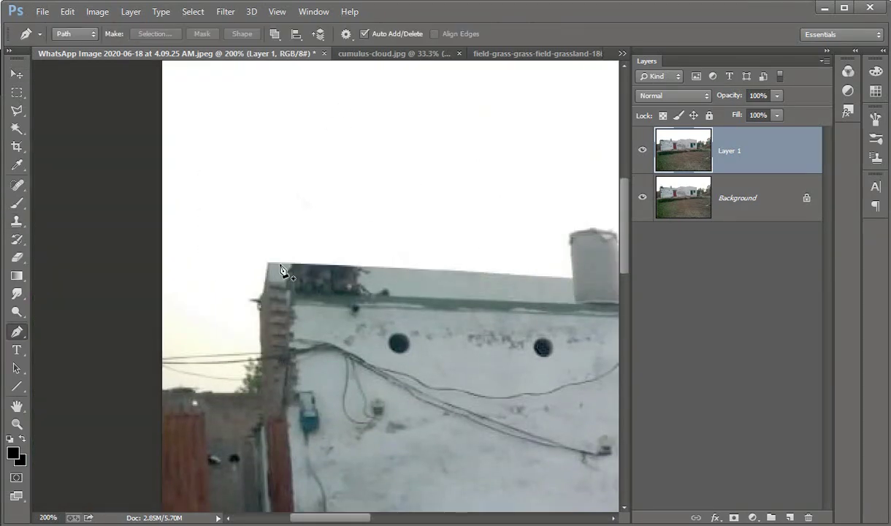
pyautogui.click(270, 266)
pyautogui.hotkey('ctrl', 'Return')
# Clone out the roof debris and heal away the wire hanging below the meter.
pyautogui.press('s')
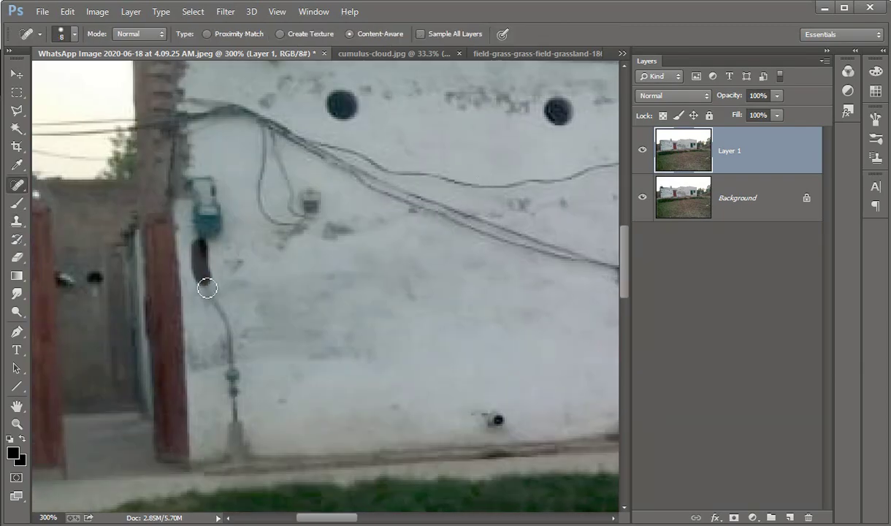
pyautogui.scroll(5, 243, 397)
pyautogui.moveTo(235, 292); pyautogui.dragTo(282, 385)
pyautogui.scroll(-5, 330, 320)
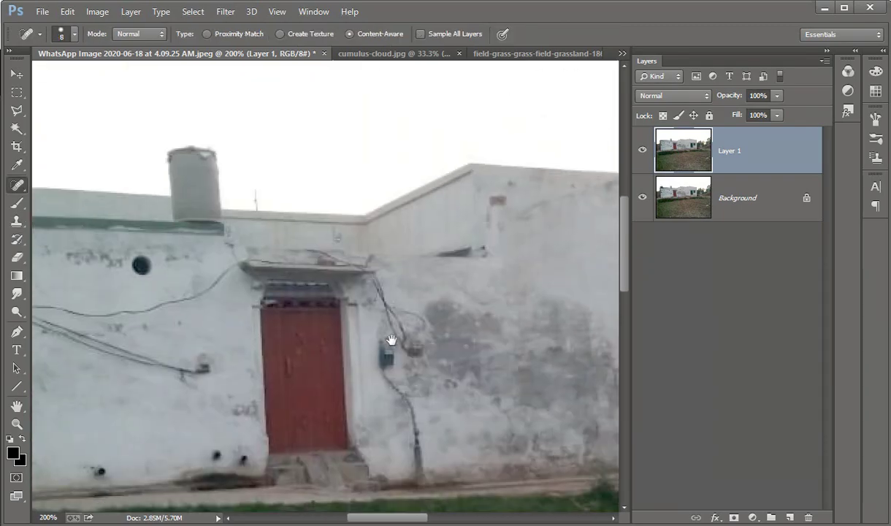
pyautogui.scroll(-2, 391, 343)
# Start a Pen path at the left roof corner and run it along the roof edge around the water tank.
pyautogui.scroll(7, 324, 359)
pyautogui.hscroll(-3, 461, 396)
pyautogui.press('p')
pyautogui.click(223, 316)
pyautogui.hscroll(3, 365, 322)
pyautogui.moveTo(505, 320); pyautogui.dragTo(565, 332)
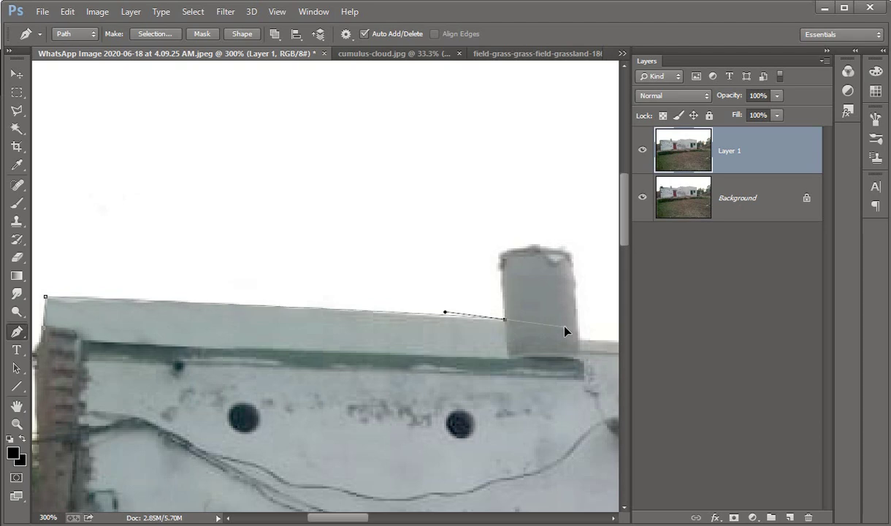
pyautogui.click(579, 340)
pyautogui.click(601, 341)
pyautogui.hscroll(5, 404, 355)
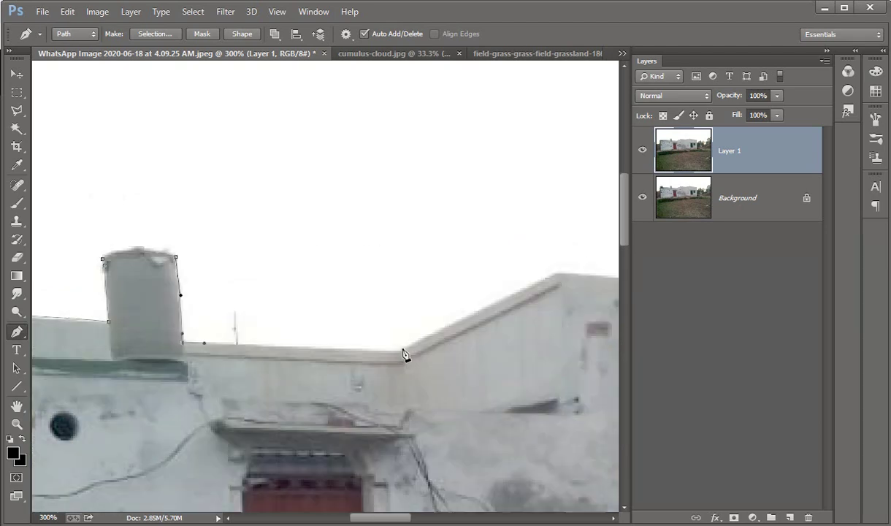
# Anchor the path at the roof peak and next corner, then load it as a selection.
pyautogui.click(557, 278)
pyautogui.hscroll(5, 557, 278)
pyautogui.click(463, 297)
pyautogui.scroll(-2, 239, 424)
pyautogui.hscroll(1, 370, 390)
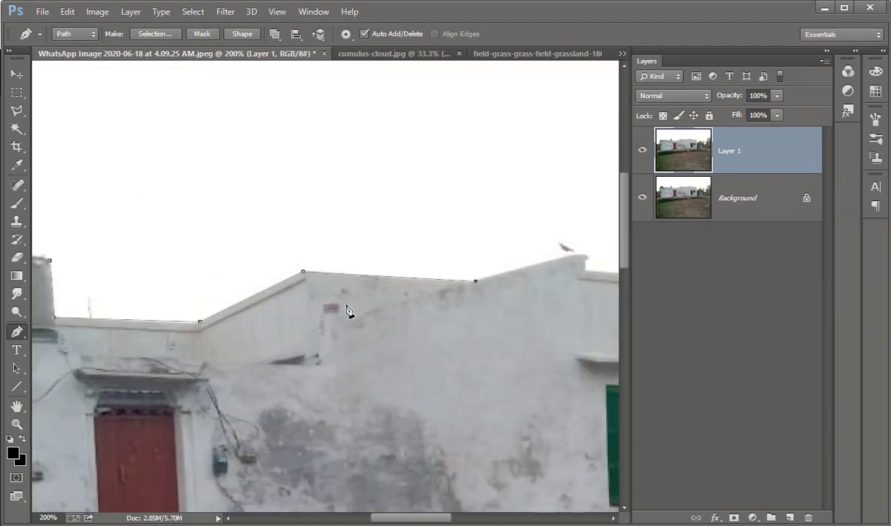
pyautogui.hscroll(-3, 321, 363)
pyautogui.hscroll(-3, 225, 379)
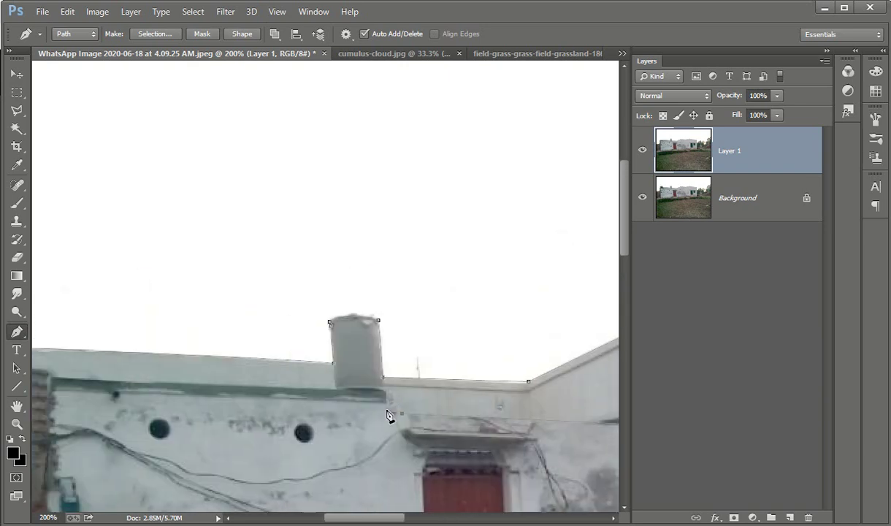
pyautogui.hscroll(-3, 380, 409)
pyautogui.hotkey('ctrl', 'Return')
pyautogui.scroll(-3, 169, 315)
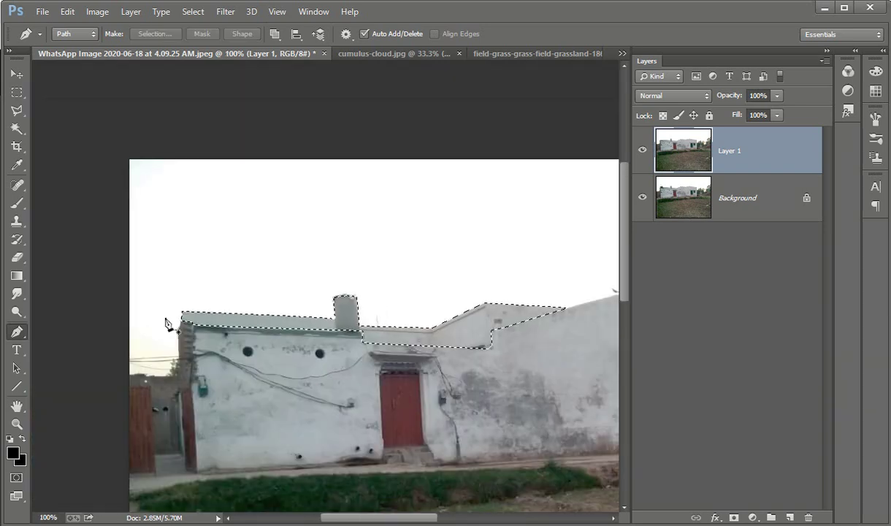
pyautogui.scroll(4, 312, 299)
# Clone the tank's light grey over its white right-hand strip.
pyautogui.press('s')
pyautogui.scroll(-2, 405, 253)
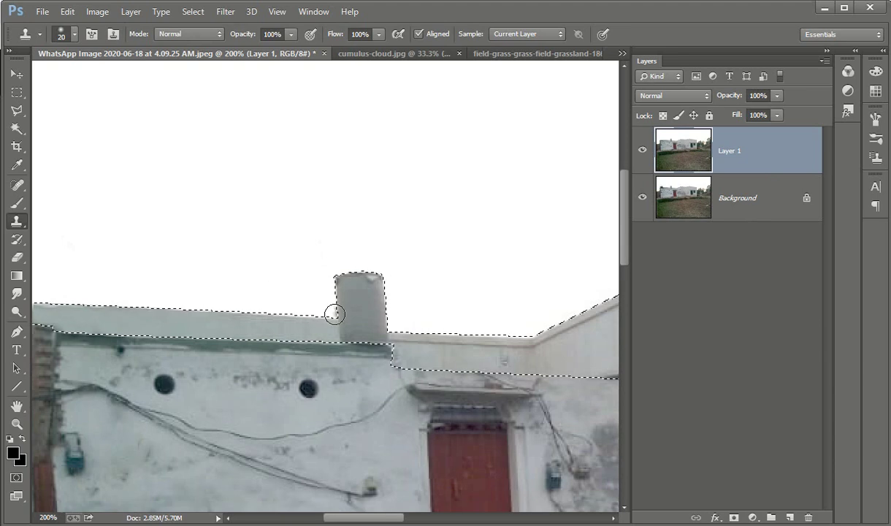
pyautogui.scroll(2, 404, 293)
pyautogui.scroll(1, 363, 296)
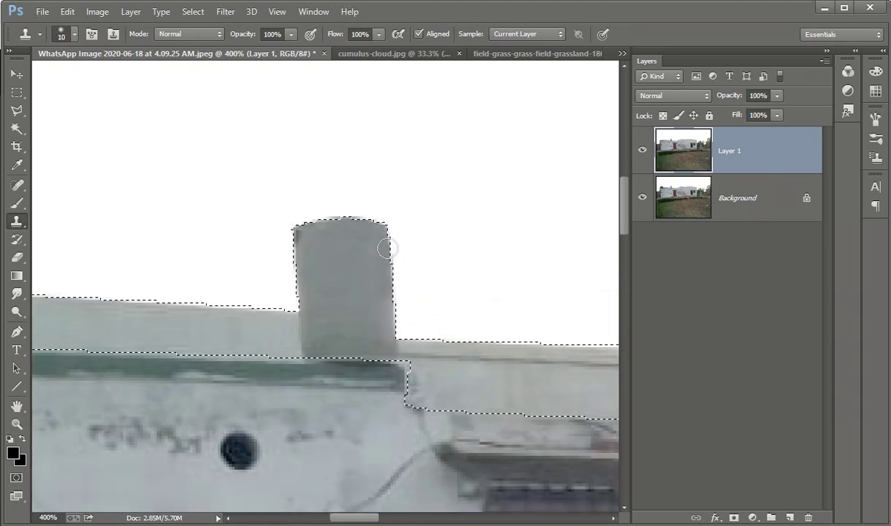
pyautogui.keyDown('alt'); pyautogui.click(309, 290); pyautogui.keyUp('alt')
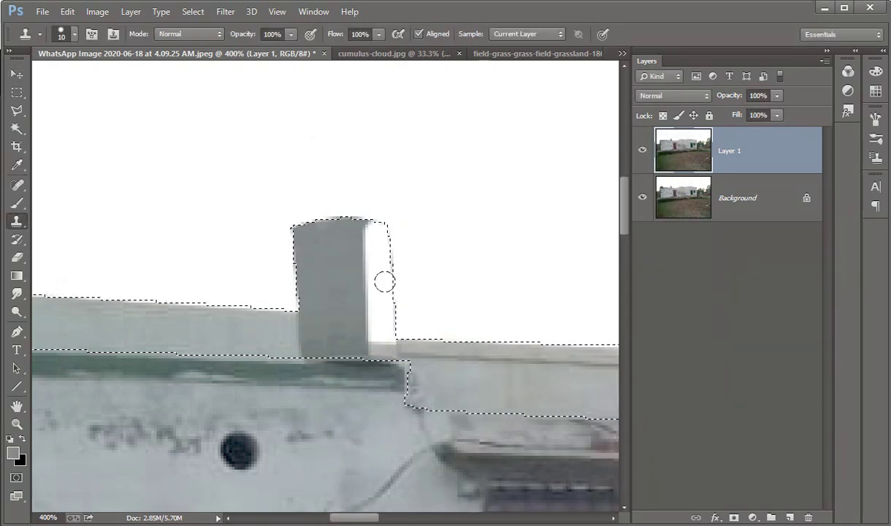
pyautogui.hotkey('ctrl', '+')
pyautogui.moveTo(385, 282); pyautogui.dragTo(387, 336)
# Try a straight black brush line along the roof ledge, undo it, and inspect the roof strip.
pyautogui.press('b')
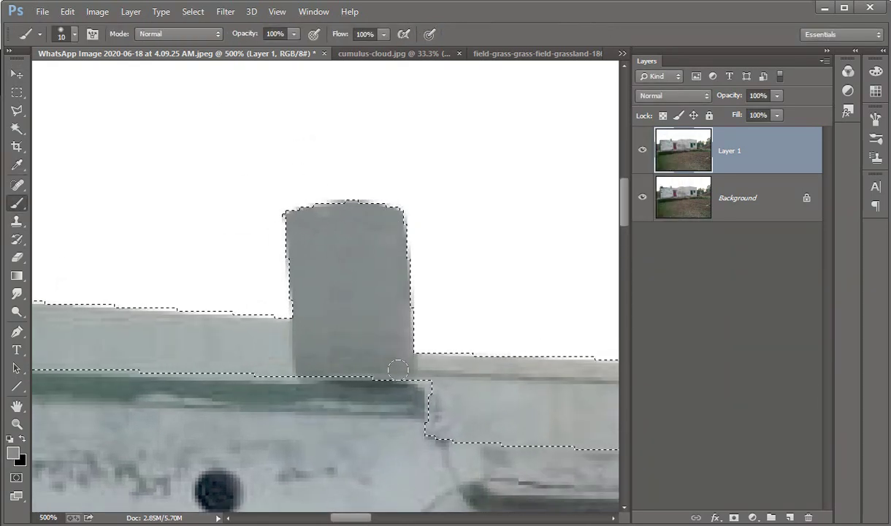
pyautogui.scroll(-2, 358, 352)
pyautogui.hscroll(-5, 358, 352)
pyautogui.scroll(-1, 412, 356)
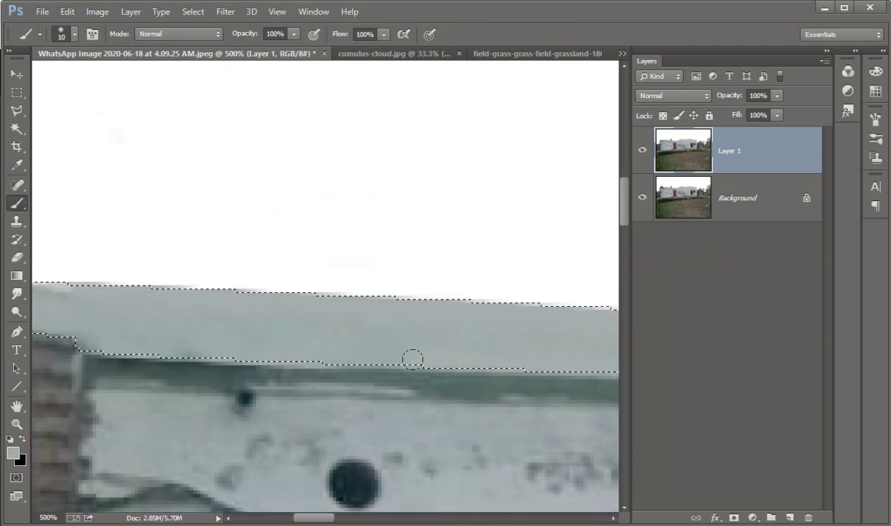
pyautogui.hscroll(3, 396, 318)
pyautogui.hscroll(3, 481, 292)
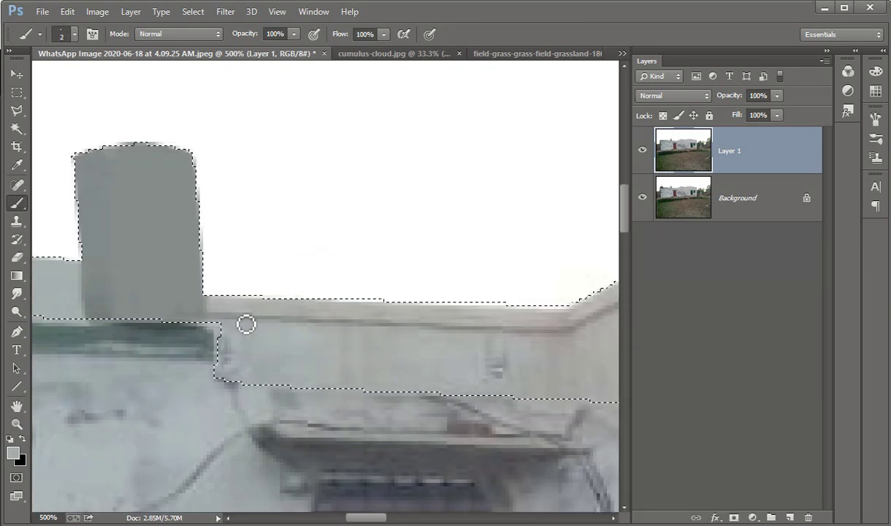
pyautogui.press('d')
pyautogui.click(205, 318)
pyautogui.keyDown('shift'); pyautogui.click(573, 322); pyautogui.keyUp('shift')
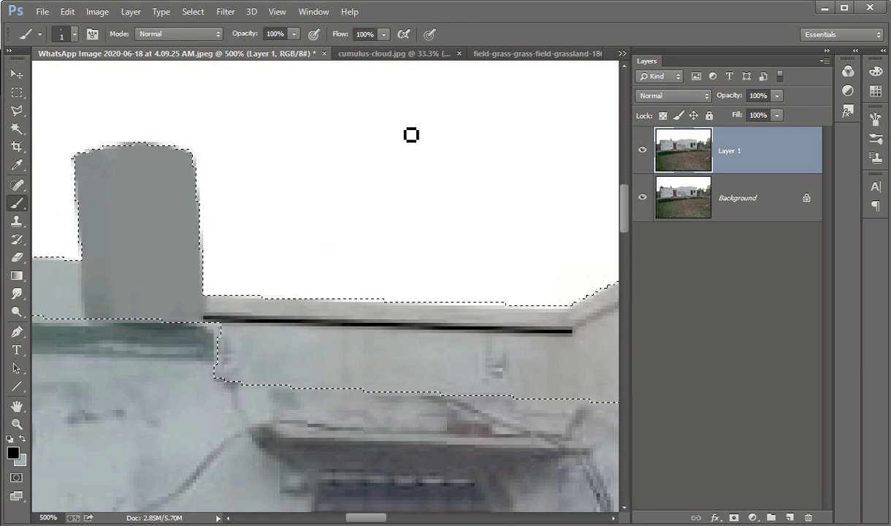
pyautogui.hotkey('ctrl', 'z')
pyautogui.scroll(1, 455, 259)
pyautogui.hscroll(2, 455, 259)
pyautogui.hscroll(-3, 418, 285)
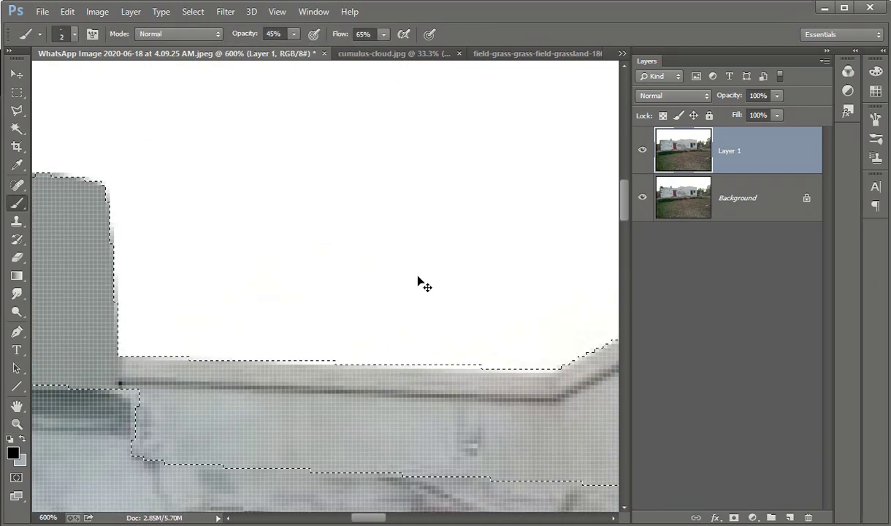
pyautogui.scroll(1, 153, 344)
pyautogui.hscroll(3, 138, 326)
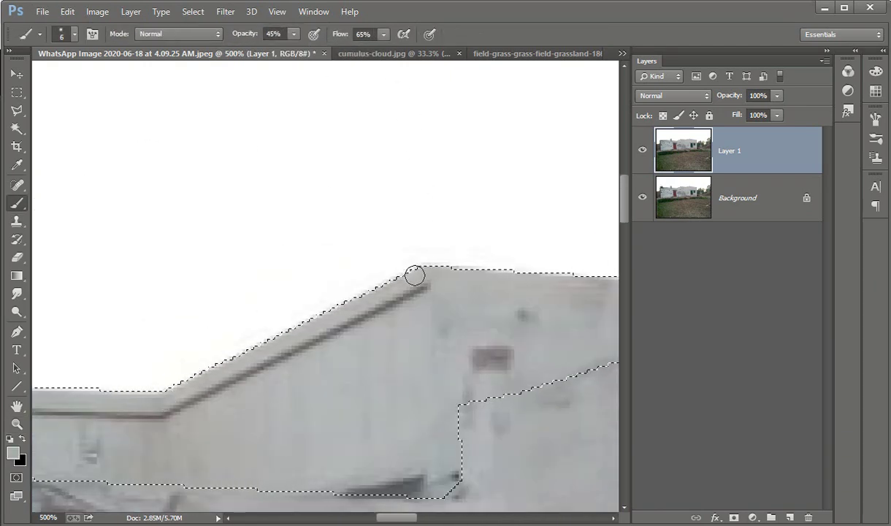
pyautogui.hscroll(3, 415, 275)
pyautogui.scroll(-1, 261, 293)
pyautogui.hscroll(3, 270, 274)
pyautogui.scroll(-1, 261, 243)
pyautogui.hscroll(-3, 584, 205)
pyautogui.scroll(-1, 583, 205)
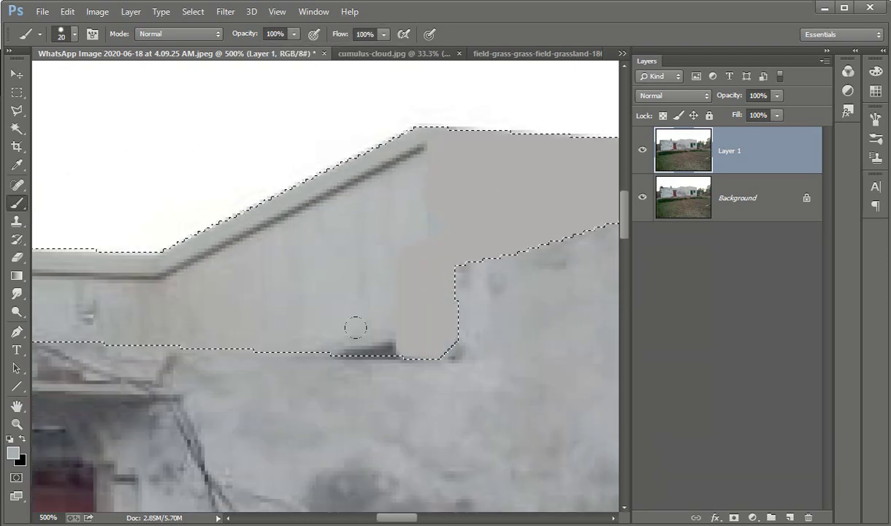
pyautogui.scroll(-2, 173, 285)
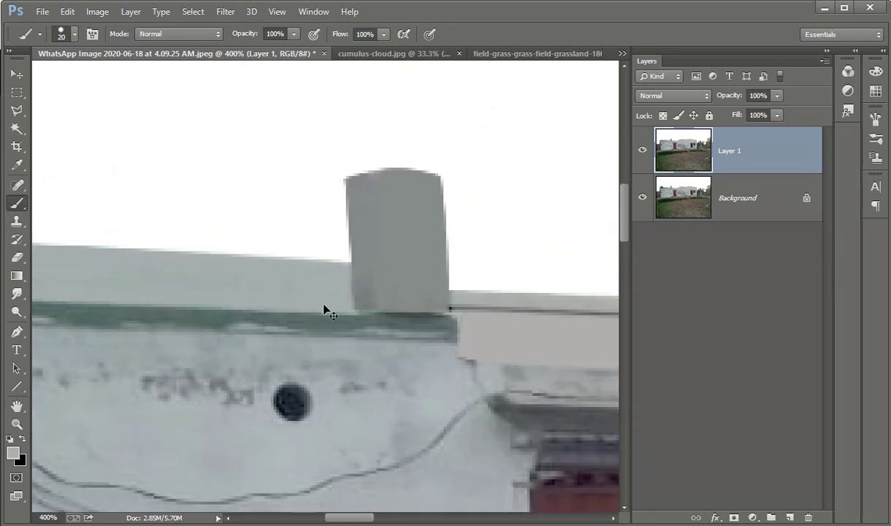
pyautogui.scroll(-3, 325, 309)
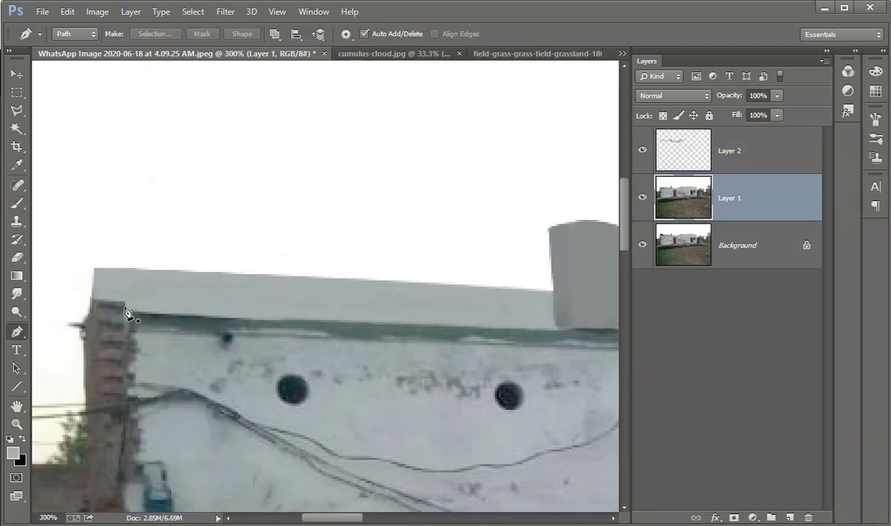
# Start a path along the green roof band and choose teal as the paint colour.
pyautogui.moveTo(461, 368); pyautogui.dragTo(695, 379)
pyautogui.click(144, 349)
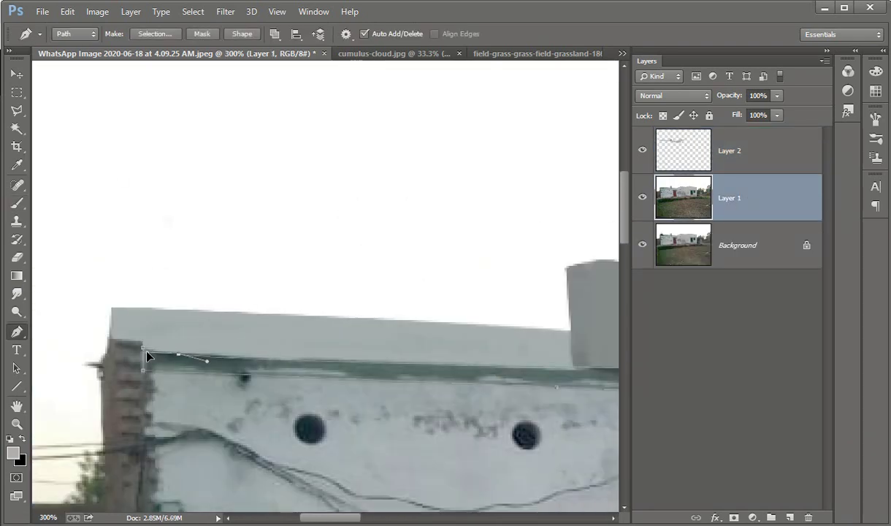
pyautogui.click(11, 455)
pyautogui.click(633, 168)
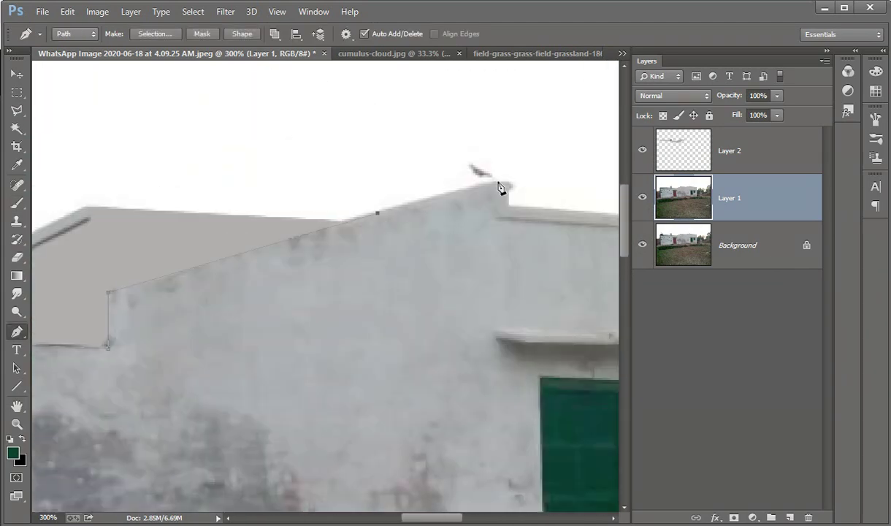
# Pan left and zoom out to view the whole front wall.
pyautogui.scroll(-5, 495, 442)
pyautogui.scroll(-5, 515, 482)
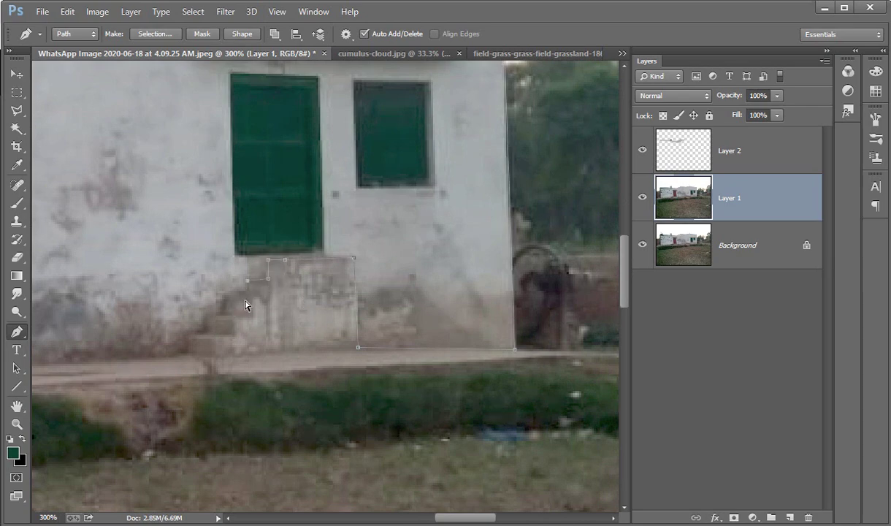
pyautogui.hscroll(-3, 208, 379)
pyautogui.hscroll(-5, 203, 364)
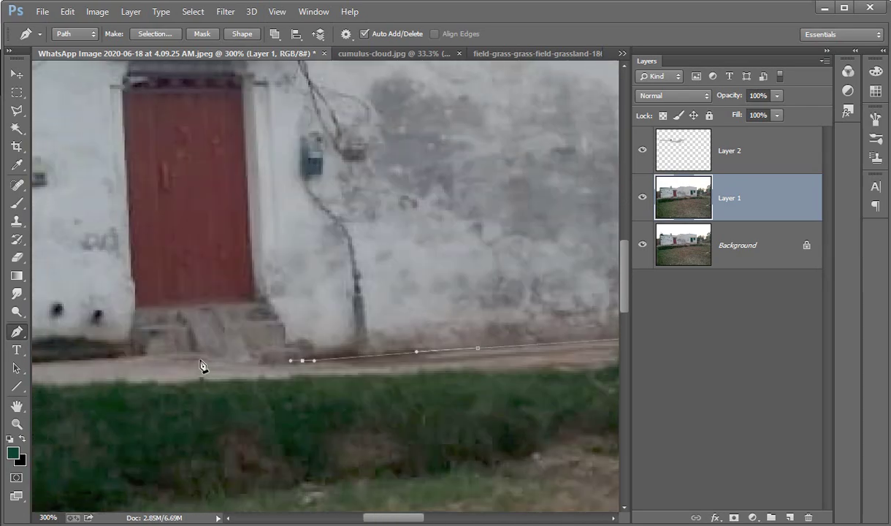
pyautogui.hscroll(-4, 174, 389)
pyautogui.hscroll(-5, 153, 377)
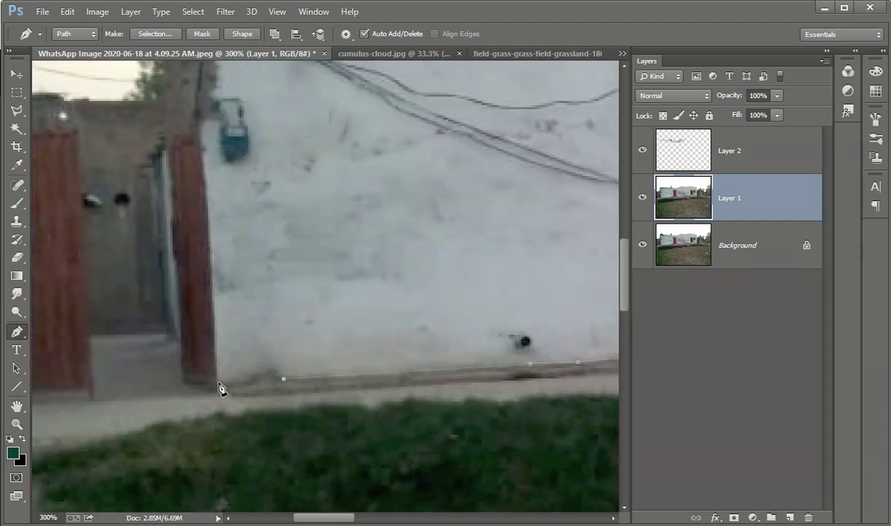
pyautogui.scroll(-1, 203, 133)
pyautogui.moveTo(202, 133); pyautogui.dragTo(193, 324)
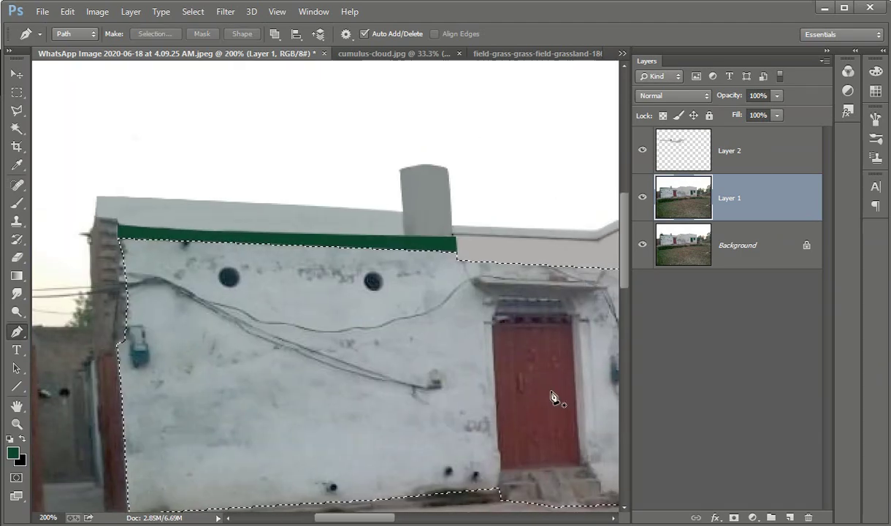
# Sample a light grey from the wall and paint the upper and lower wall with it.
pyautogui.click(13, 453)
pyautogui.click(258, 207)
pyautogui.click(641, 167)
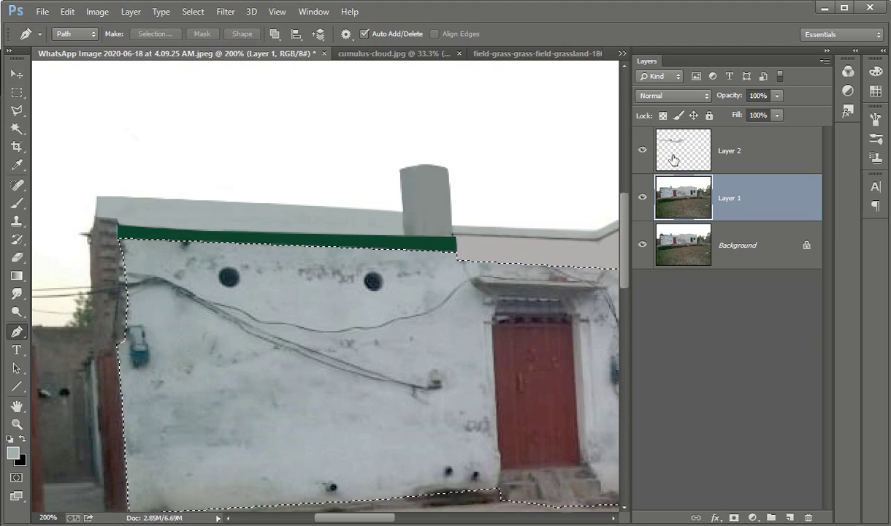
pyautogui.press('b')
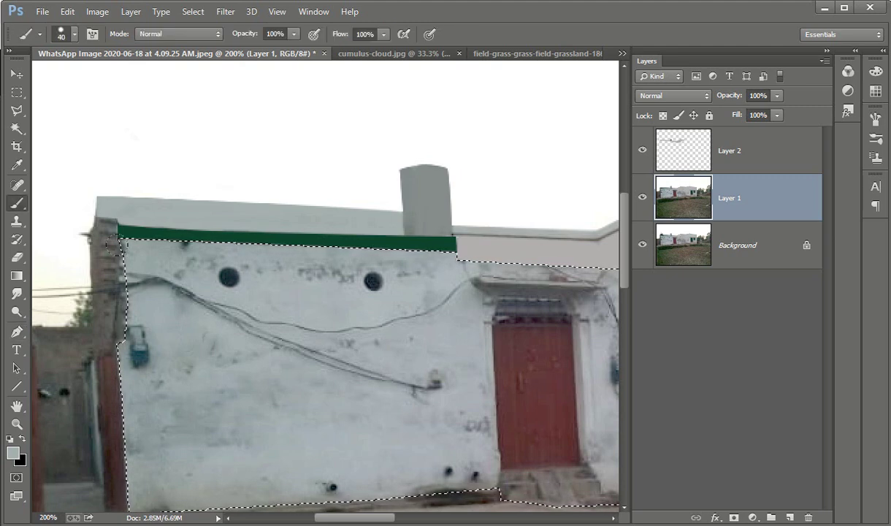
pyautogui.moveTo(139, 263); pyautogui.dragTo(433, 280)
pyautogui.moveTo(424, 452)
pyautogui.mouseDown()
pyautogui.moveTo(175, 334)
pyautogui.moveTo(329, 475)
pyautogui.mouseUp()
# Paint the wall right of the red door grey.
pyautogui.scroll(-3, 262, 323)
pyautogui.scroll(5, 261, 322)
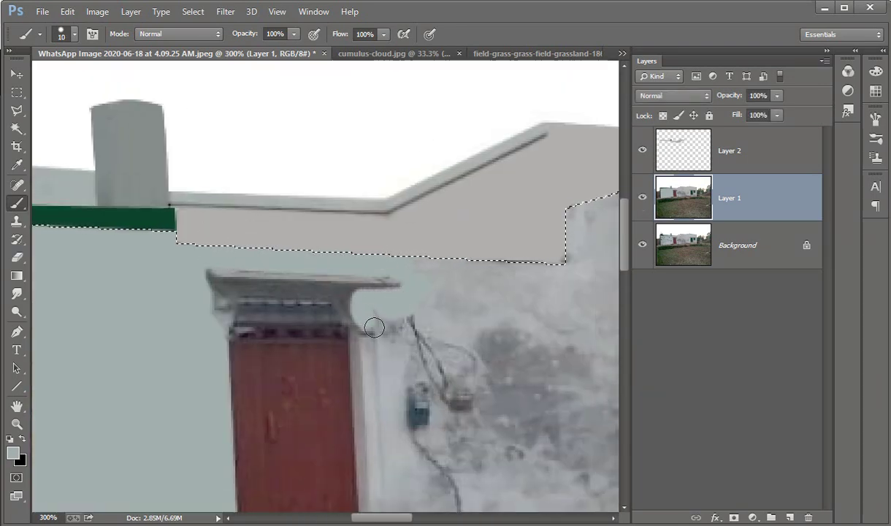
pyautogui.scroll(-3, 422, 427)
pyautogui.moveTo(371, 429); pyautogui.dragTo(380, 182)
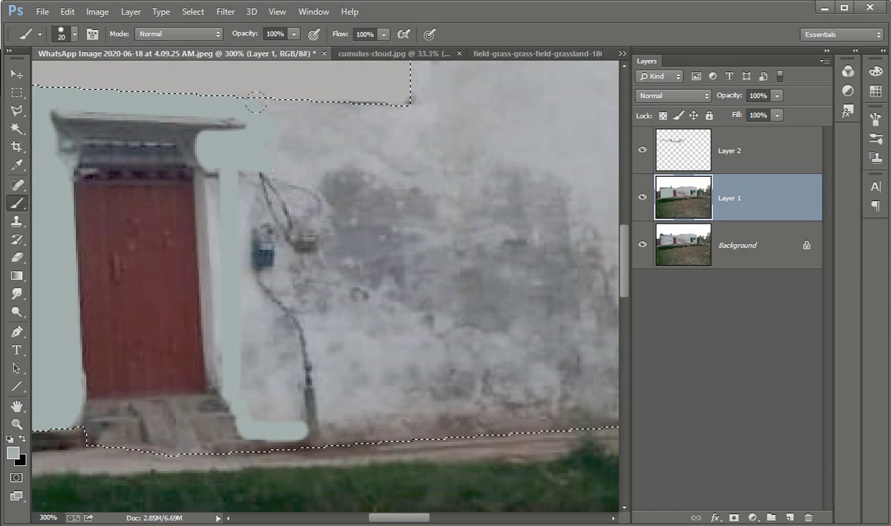
pyautogui.hscroll(3, 285, 368)
pyautogui.moveTo(284, 368); pyautogui.dragTo(179, 453)
# With a larger brush, cover the remaining bare wall patches and the area beside the window.
pyautogui.hotkey('ctrl', '-')
pyautogui.press(']')
pyautogui.press(']')
pyautogui.moveTo(95, 460); pyautogui.dragTo(335, 453)
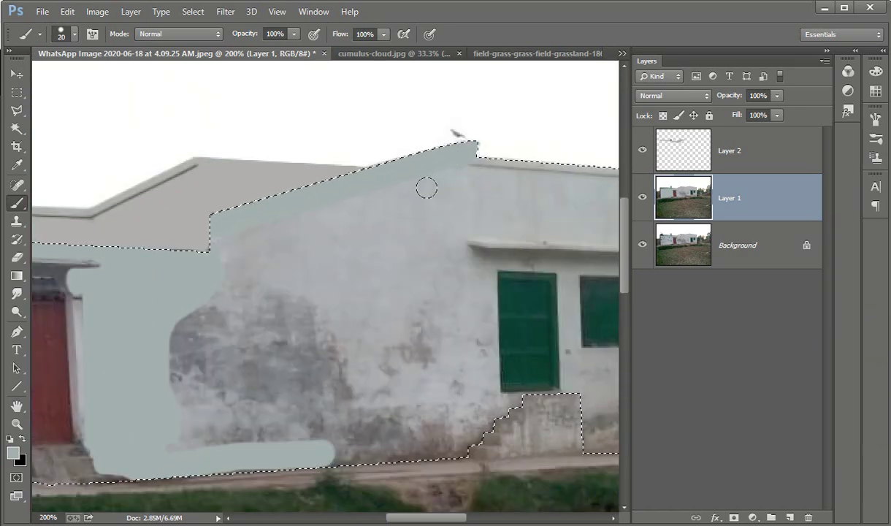
pyautogui.moveTo(229, 237); pyautogui.dragTo(310, 398)
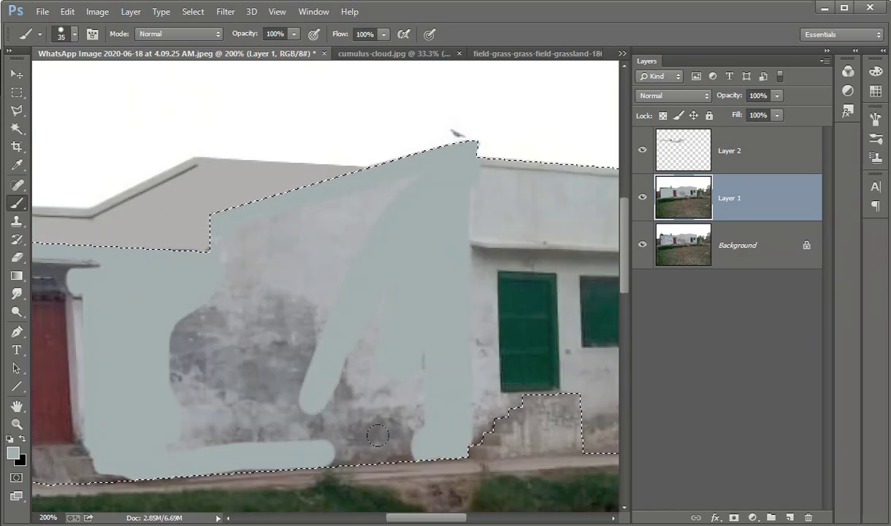
pyautogui.moveTo(378, 436)
pyautogui.mouseDown()
pyautogui.moveTo(259, 358)
pyautogui.moveTo(228, 268)
pyautogui.mouseUp()
pyautogui.hscroll(3, 229, 268)
pyautogui.press('[')
pyautogui.press('[')
pyautogui.press('[')
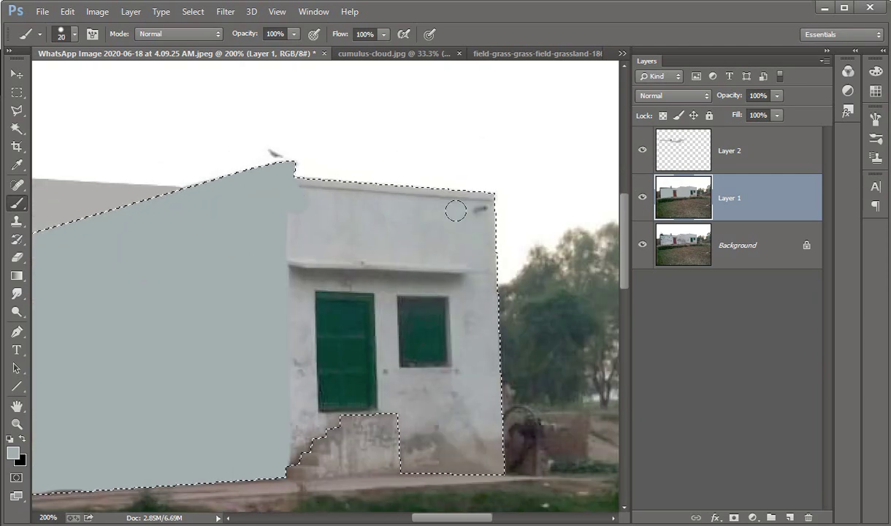
pyautogui.moveTo(484, 366); pyautogui.dragTo(365, 398)
# With a smaller brush, paint the wall below the window grey.
pyautogui.hotkey('ctrl', '+')
pyautogui.press('[')
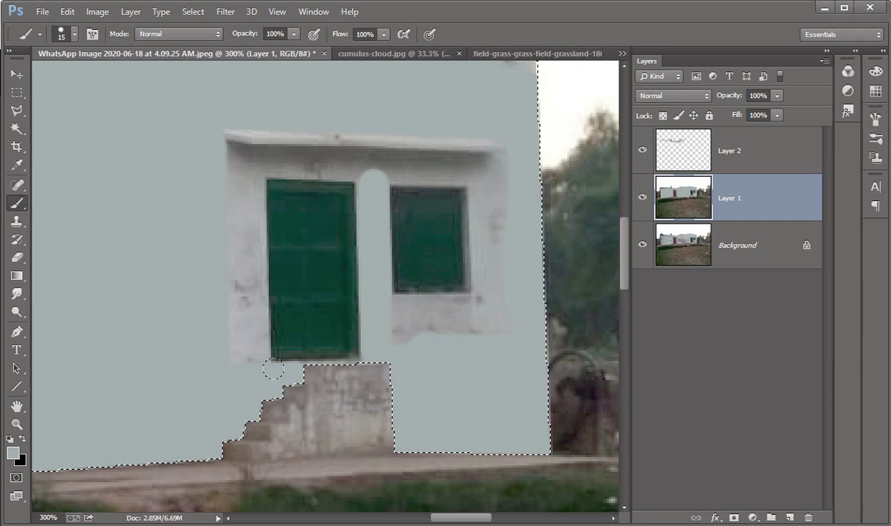
pyautogui.scroll(2, 274, 371)
pyautogui.hscroll(3, 348, 233)
pyautogui.moveTo(324, 404); pyautogui.dragTo(239, 402)
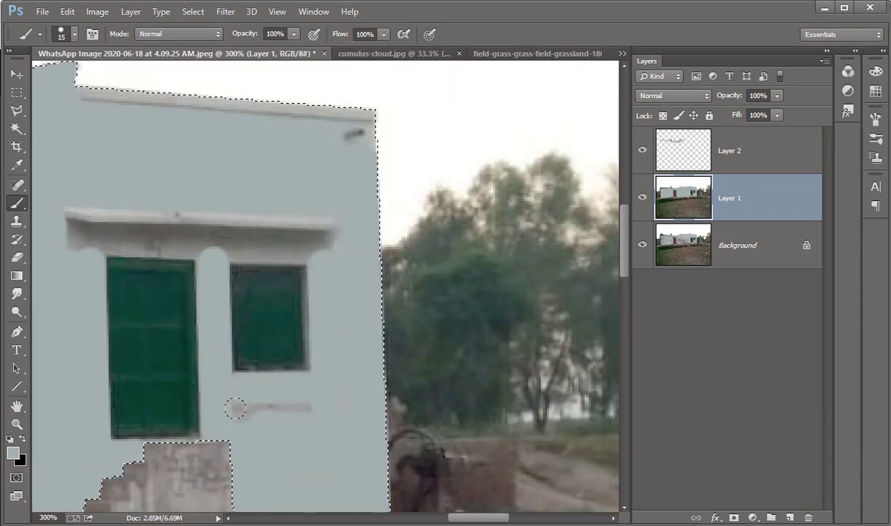
pyautogui.hotkey('ctrl', '+')
pyautogui.scroll(-3, 270, 262)
# Set brush opacity 62% and flow 54%, then lighten the dark band under the cornice.
pyautogui.press('6')
pyautogui.press('2')
pyautogui.hotkey('shift', '5')
pyautogui.hotkey('shift', '4')
pyautogui.rightClick(398, 242)
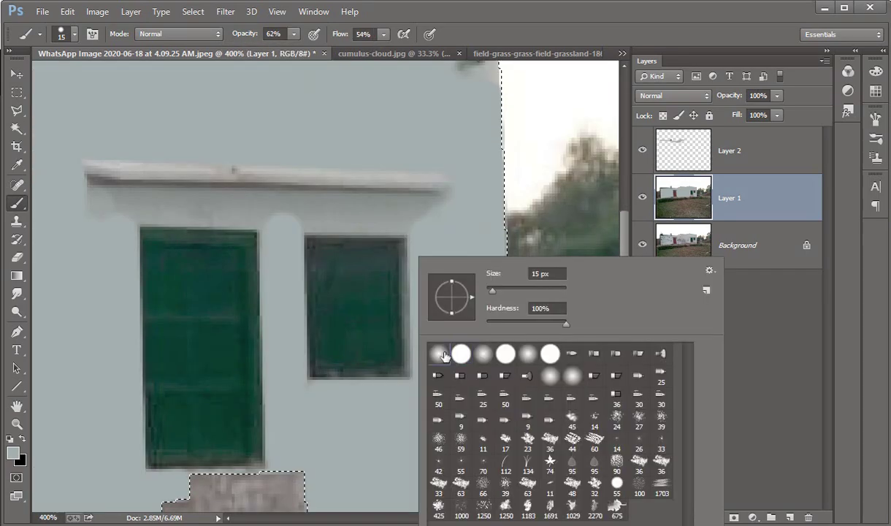
pyautogui.press('Escape')
pyautogui.hotkey('ctrl', '-')
pyautogui.scroll(3, 513, 289)
pyautogui.hscroll(-4, 513, 289)
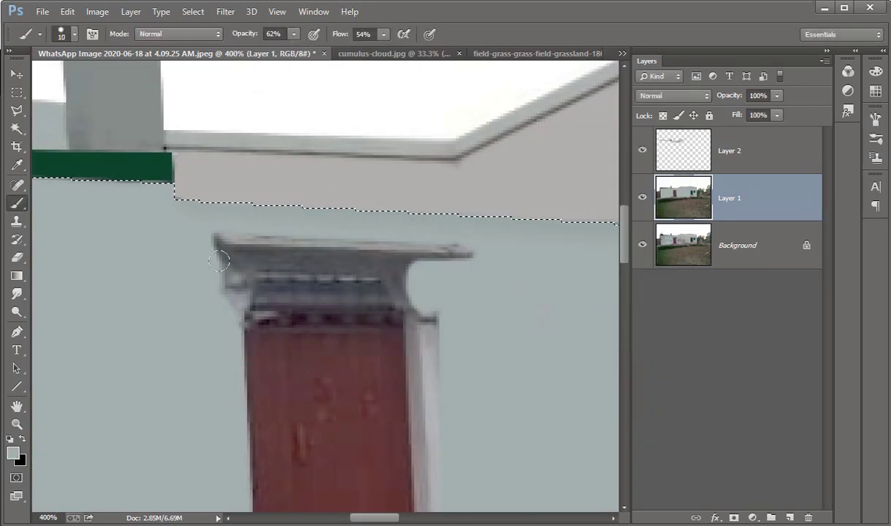
pyautogui.moveTo(219, 260)
pyautogui.mouseDown()
pyautogui.moveTo(199, 239)
pyautogui.moveTo(344, 276)
pyautogui.mouseUp()
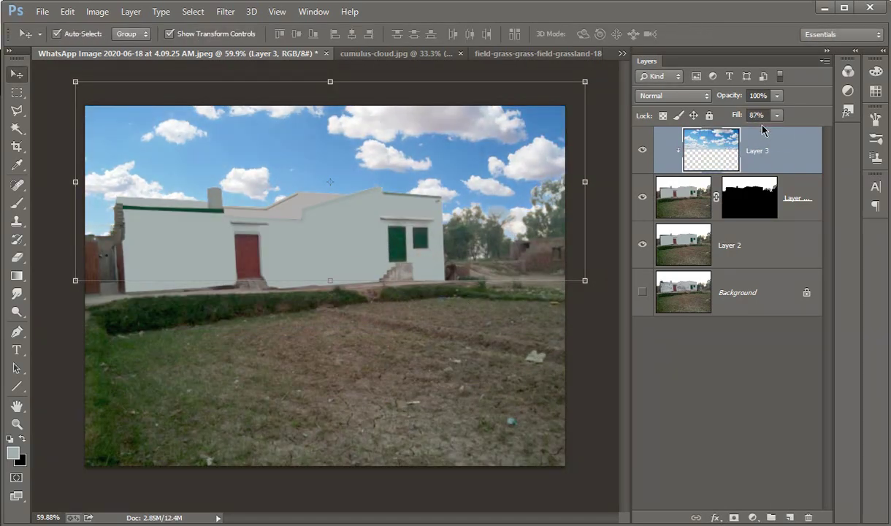
# Finish setting the clipped cloud sky layer's Fill to 87%.
pyautogui.click(745, 347)
pyautogui.scroll(2, 274, 354)
pyautogui.scroll(2, 470, 351)
# Select the Brush and open its presets to pick a tip for painting the steps.
pyautogui.scroll(2, 470, 352)
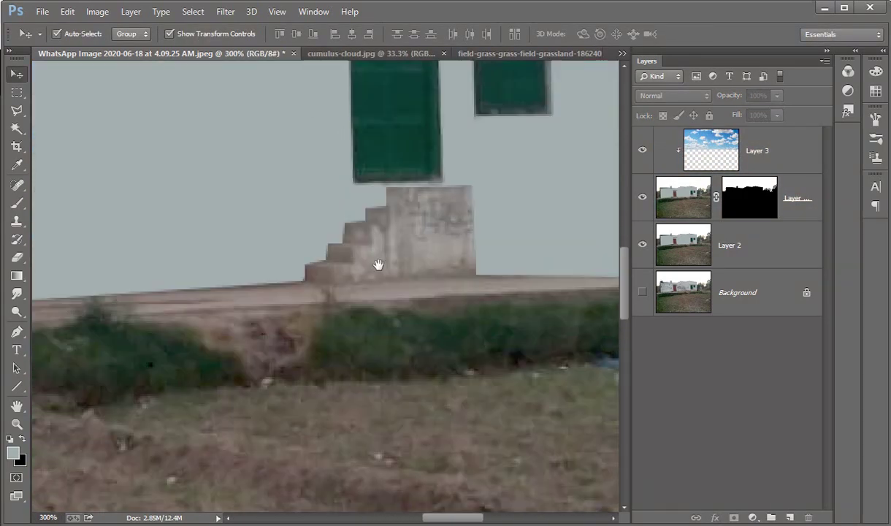
pyautogui.press('b')
pyautogui.scroll(1, 427, 285)
pyautogui.rightClick(406, 277)
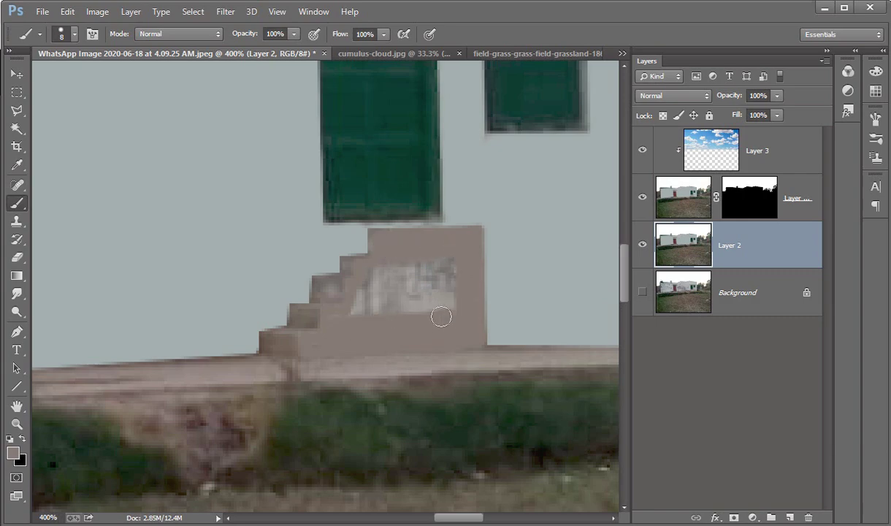
pyautogui.scroll(-1, 372, 277)
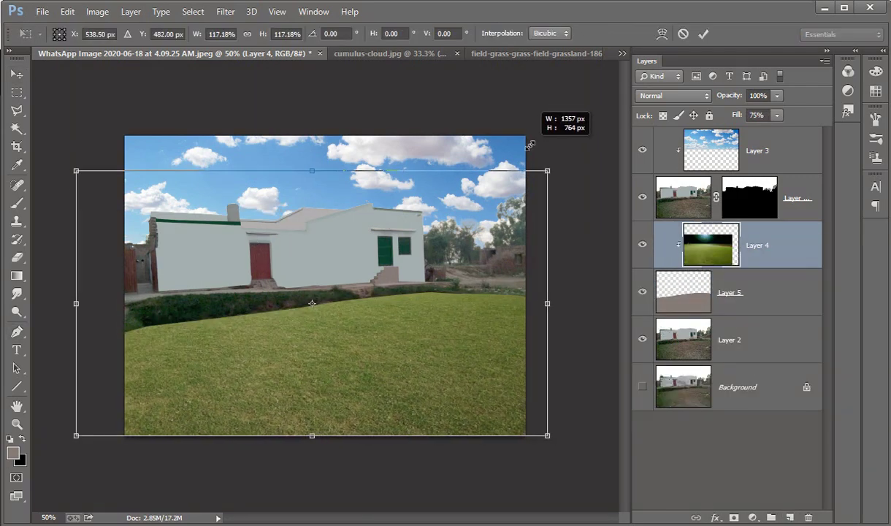
# Apply the lawn resize and copy a full-size sunset sky image from Google Images.
pyautogui.press('Return')
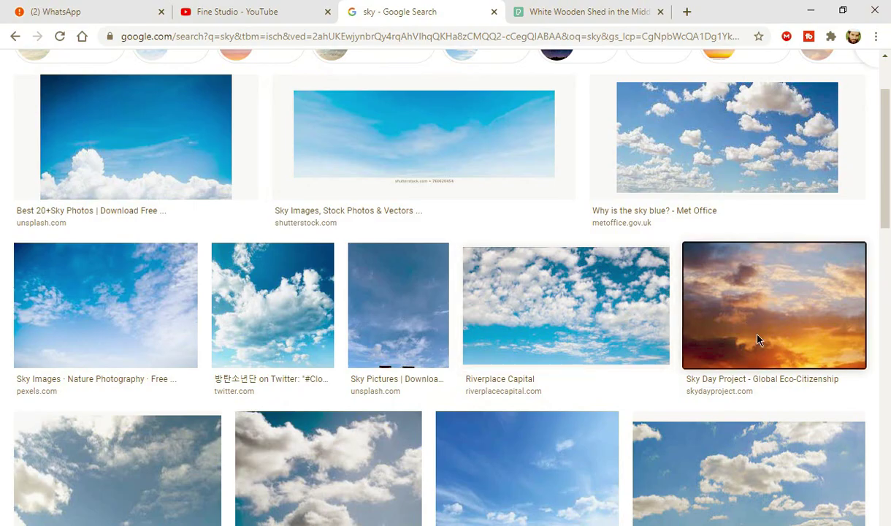
pyautogui.click(757, 340)
pyautogui.rightClick(682, 215)
pyautogui.click(723, 228)
pyautogui.click(496, 11)
pyautogui.hotkey('ctrl', 'w')
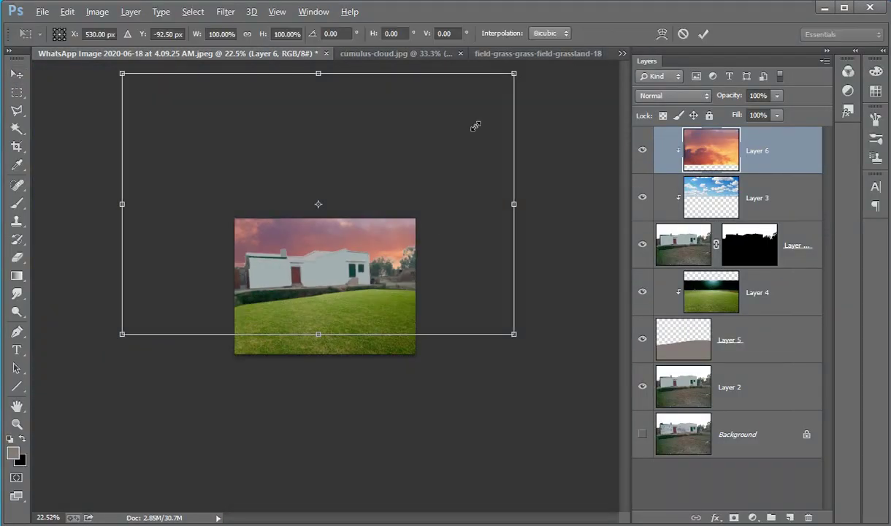
# Shrink the sunset sky layer to fit above the house and apply the resize.
pyautogui.hotkey('ctrl', '+')
pyautogui.hotkey('ctrl', '+')
pyautogui.hotkey('ctrl', '+')
pyautogui.hotkey('ctrl', '-')
pyautogui.moveTo(516, 117); pyautogui.dragTo(528, 105)
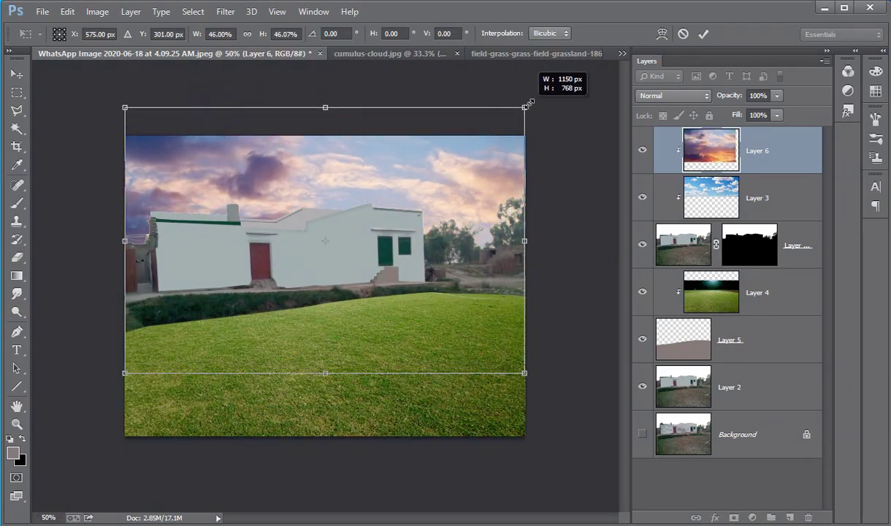
pyautogui.press('Return')
pyautogui.click(673, 96)
# Try blending modes on the sunset layer and adjust its Hue/Saturation.
pyautogui.click(672, 188)
pyautogui.press('Up')
pyautogui.press('Up')
pyautogui.press('Up')
pyautogui.press('Up')
pyautogui.press('Up')
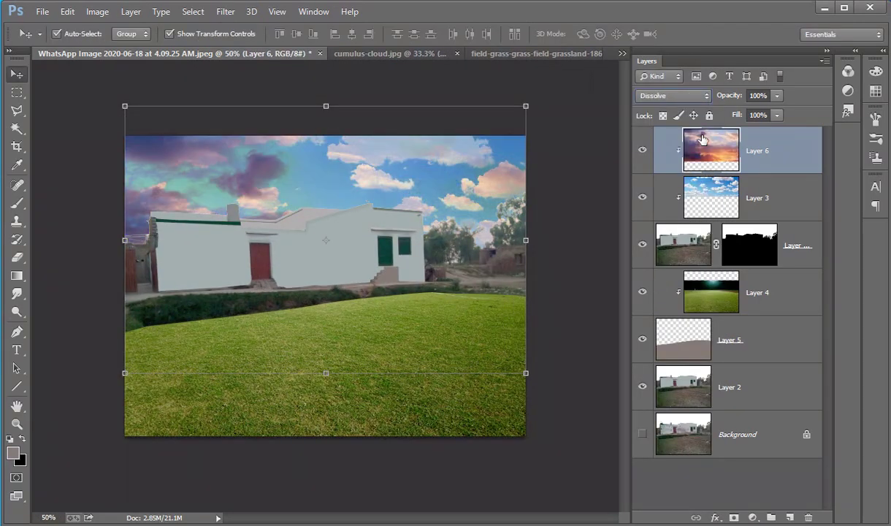
pyautogui.press('Up')
pyautogui.hotkey('ctrl', 'u')
pyautogui.press('Return')
pyautogui.click(730, 478)
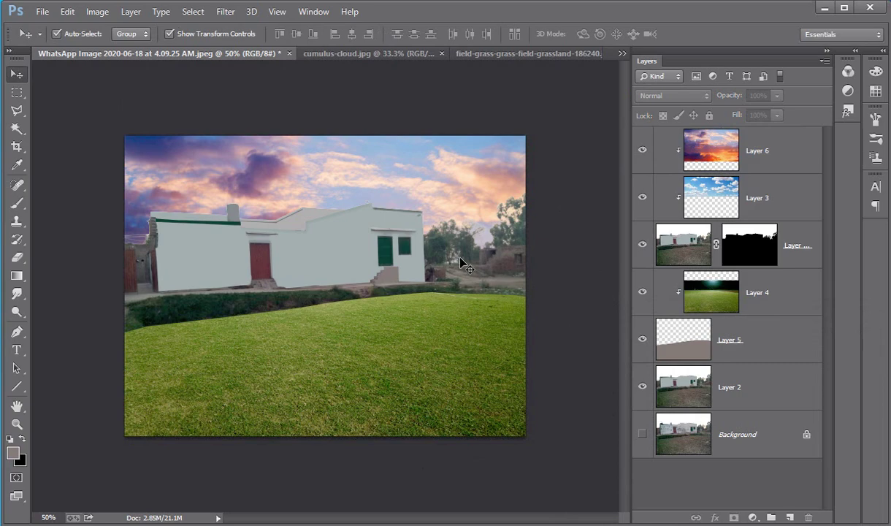
# Crop the bottom of the image tighter.
pyautogui.press('c')
pyautogui.moveTo(461, 264); pyautogui.dragTo(326, 406)
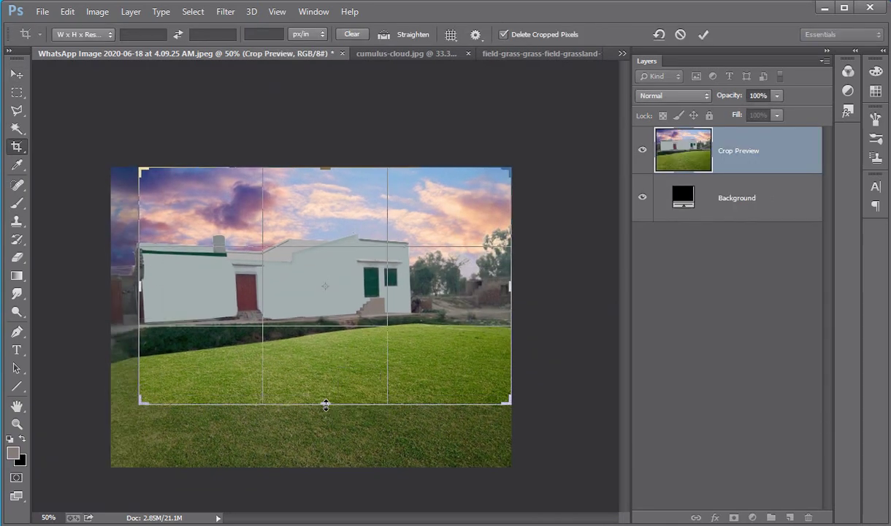
pyautogui.press('Return')
# Add a Color Lookup adjustment layer in Overlay mode with lowered Fill.
pyautogui.click(753, 517)
pyautogui.click(752, 412)
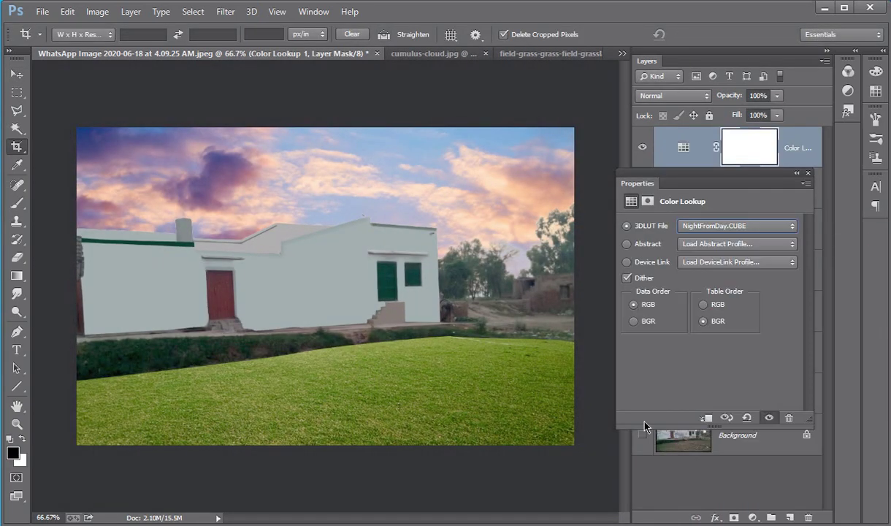
pyautogui.hotkey('shift', 'alt', 'o')
pyautogui.moveTo(778, 115); pyautogui.dragTo(730, 143)
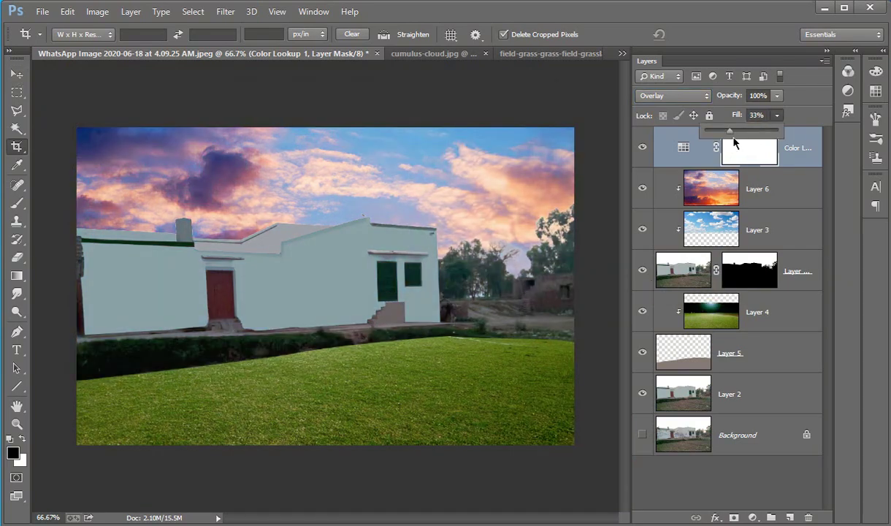
# Delete the sunset sky layer and crop the image's left edge narrower.
pyautogui.press('v')
pyautogui.click(759, 393)
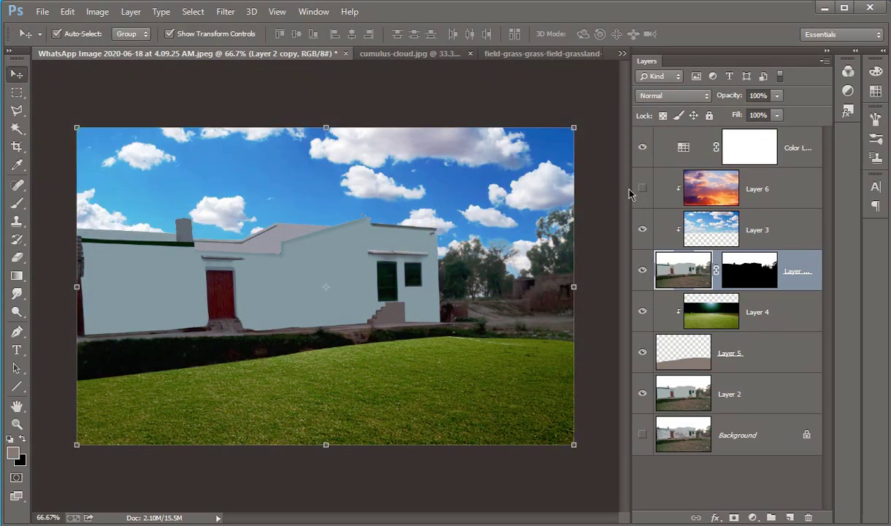
pyautogui.click(728, 196)
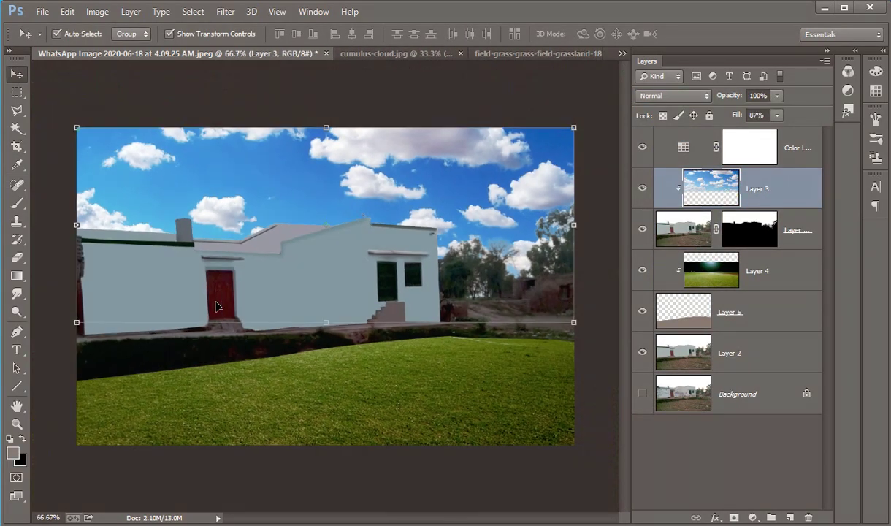
pyautogui.press('c')
pyautogui.moveTo(77, 287); pyautogui.dragTo(86, 287)
pyautogui.press('Return')
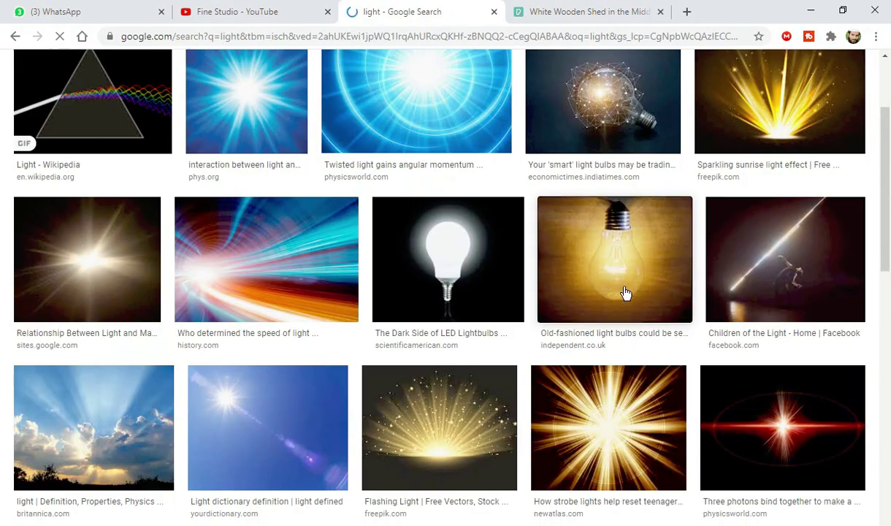
# Search Google Images for 'lamp'.
pyautogui.click(623, 295)
pyautogui.scroll(5, 169, 72)
pyautogui.write('light')
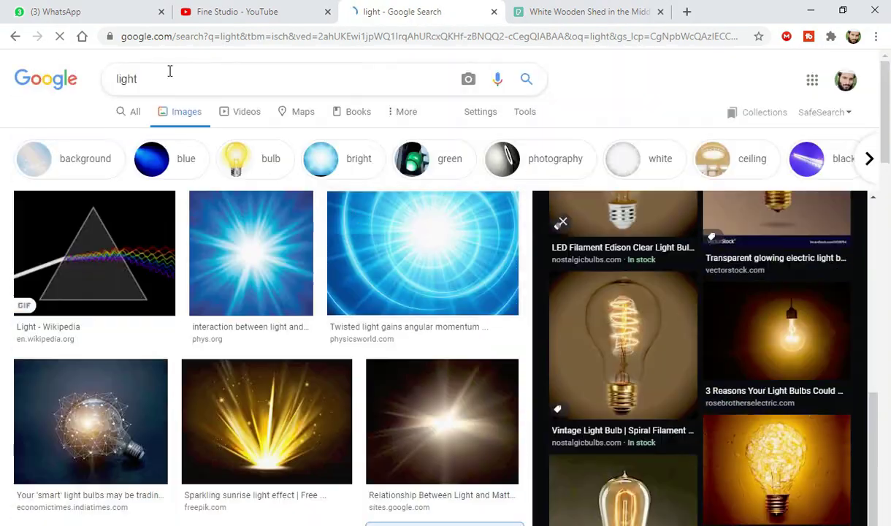
pyautogui.doubleClick(127, 79)
pyautogui.write('lamp')
pyautogui.press('Return')
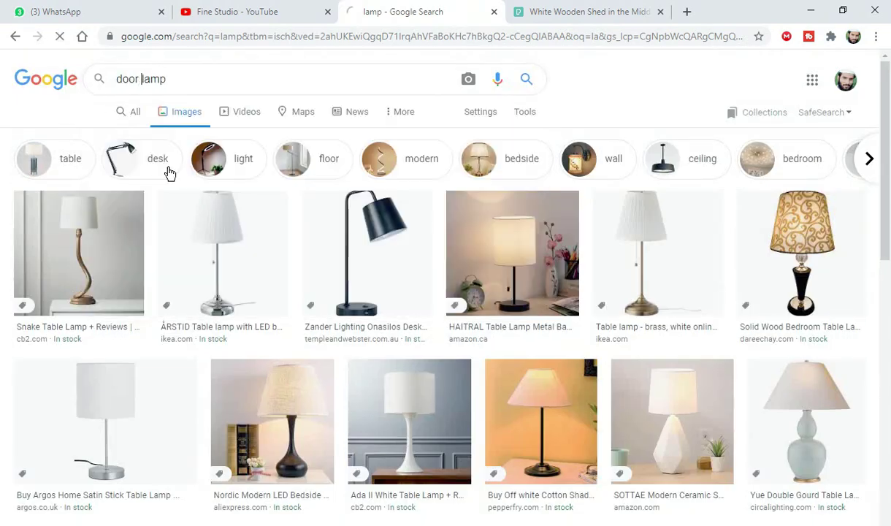
# Open a wall lantern result's full-size image in a new tab.
pyautogui.scroll(-4, 779, 332)
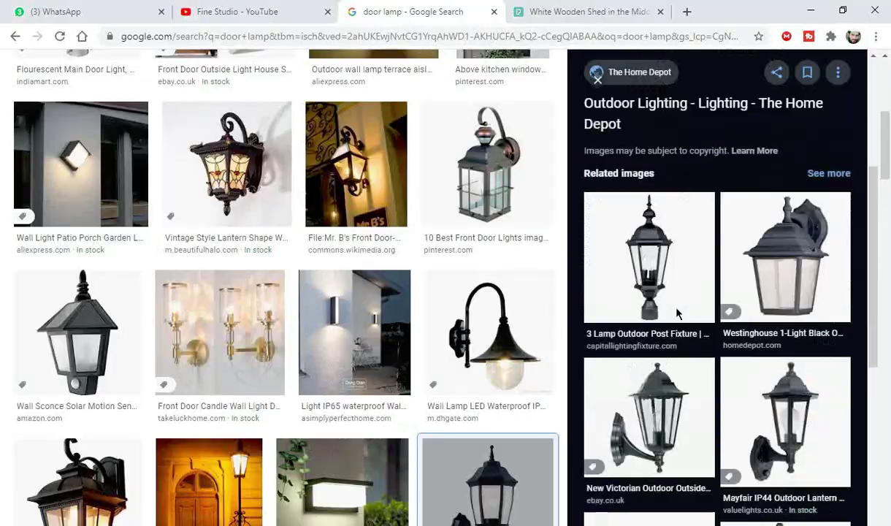
pyautogui.click(533, 255)
pyautogui.click(529, 12)
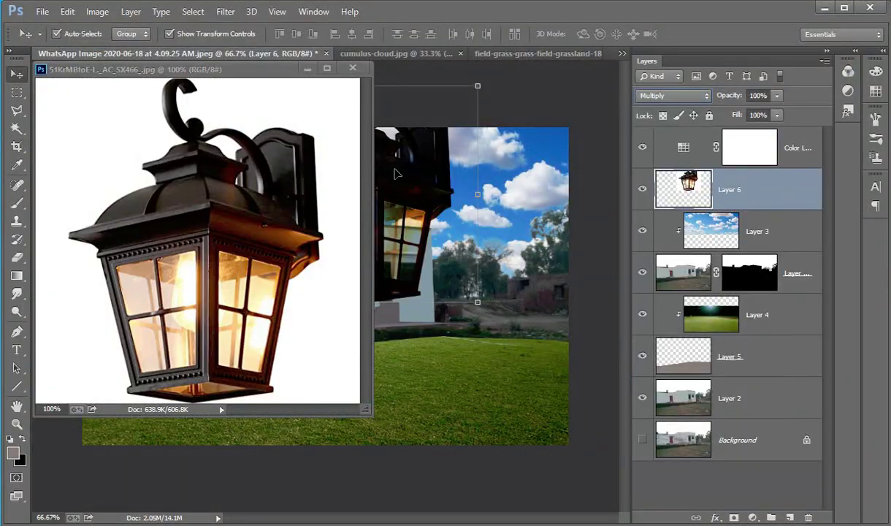
# Scale the pasted lantern down to a small size above the red door.
pyautogui.hotkey('ctrl', '-')
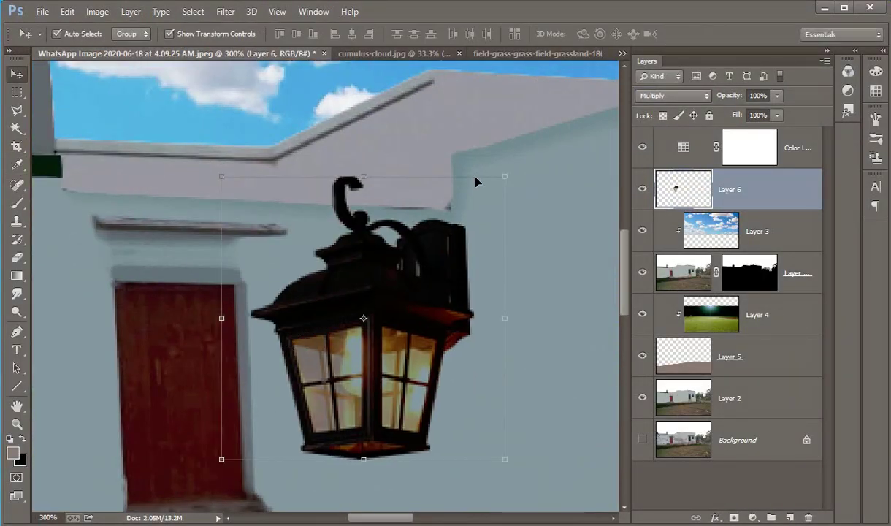
pyautogui.moveTo(475, 179); pyautogui.dragTo(362, 352)
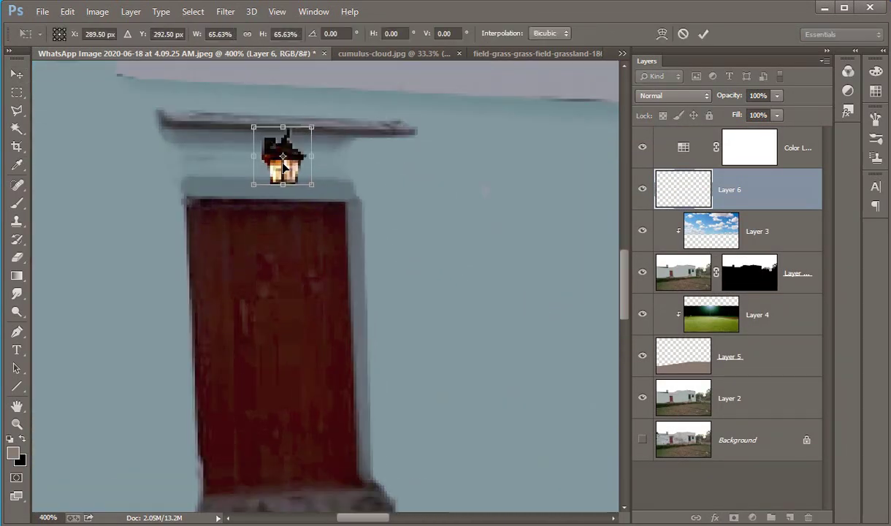
# Add a new empty layer and set a peach brush colour for the lamp glow.
pyautogui.hotkey('ctrl', 'shift', 'alt', 'n')
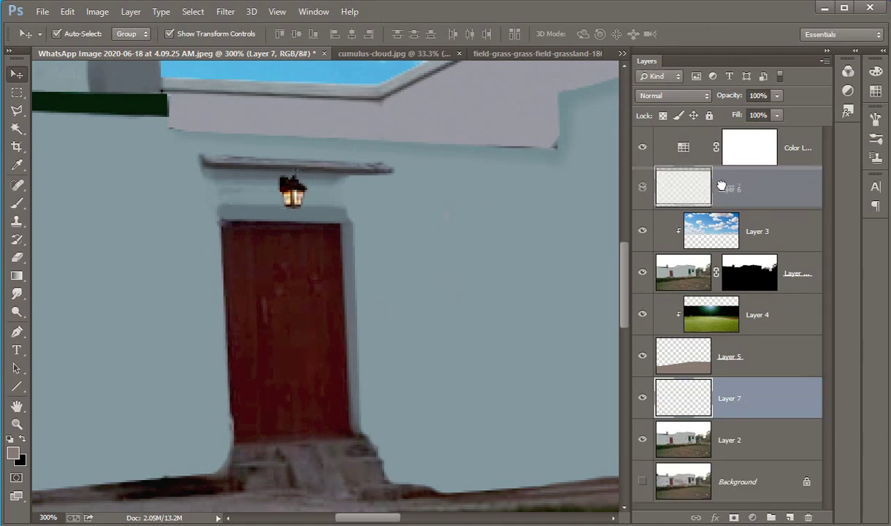
pyautogui.press('b')
pyautogui.click(13, 453)
pyautogui.click(640, 167)
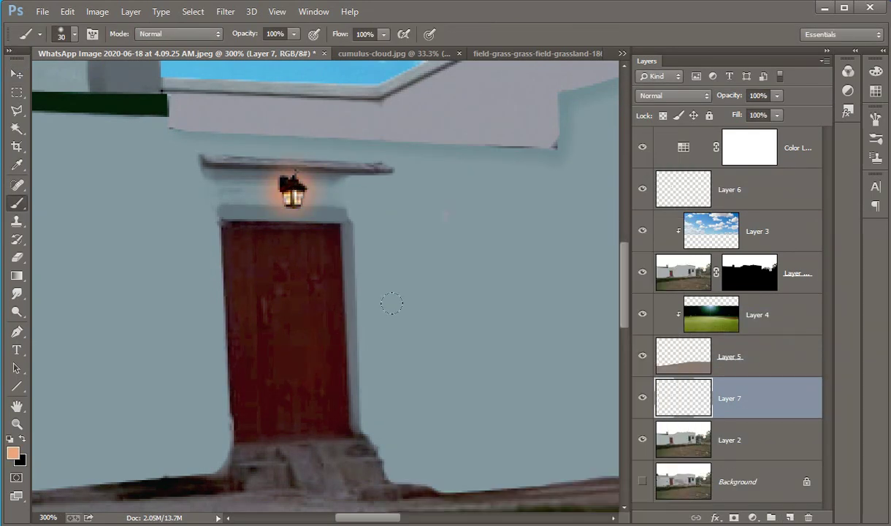
pyautogui.hotkey('ctrl', '-')
pyautogui.hotkey('ctrl', '+')
pyautogui.hotkey('ctrl', '+')
pyautogui.hotkey('ctrl', '+')
# Move the lantern layer below the glow layer.
pyautogui.press('v')
pyautogui.hotkey('ctrl', 'z')
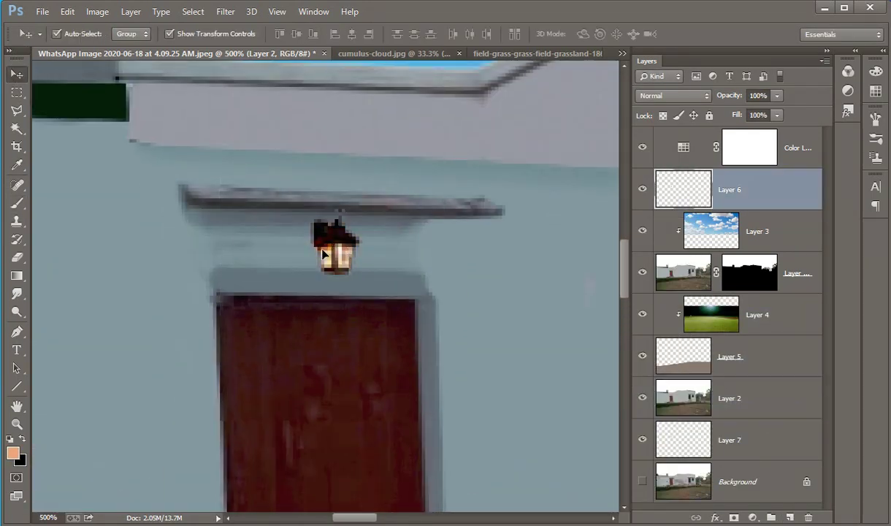
pyautogui.hotkey('ctrl', 'z')
pyautogui.hotkey('ctrl', '-')
pyautogui.hotkey('ctrl', '-')
pyautogui.hotkey('ctrl', '-')
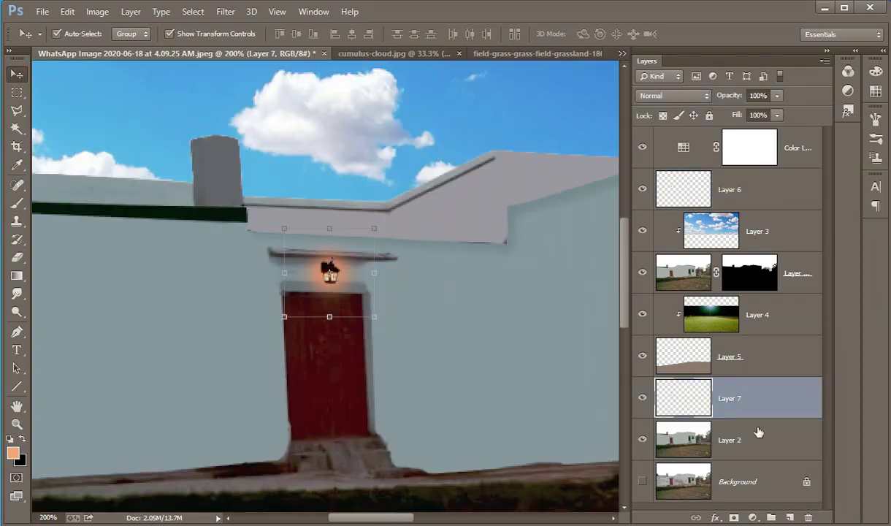
pyautogui.moveTo(683, 190); pyautogui.dragTo(730, 412)
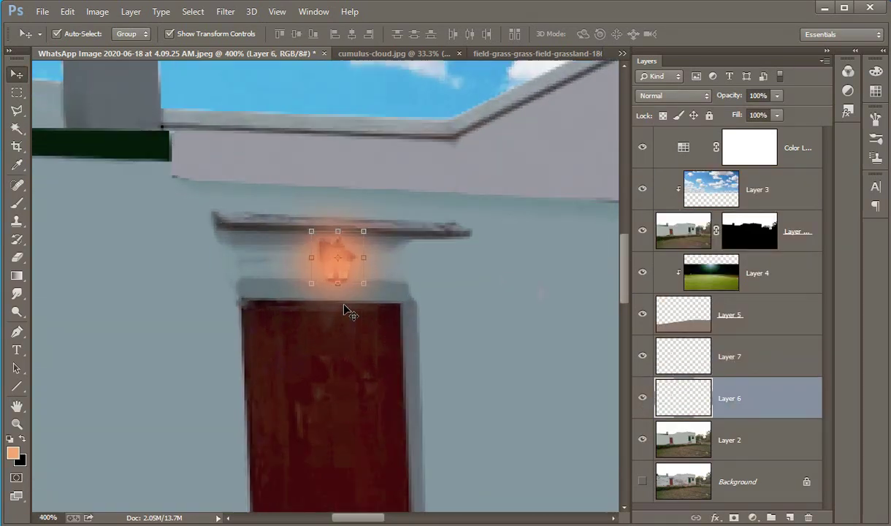
pyautogui.hotkey('ctrl', '+')
# Erase excess glow around the lamp and fit the whole image in view.
pyautogui.press('e')
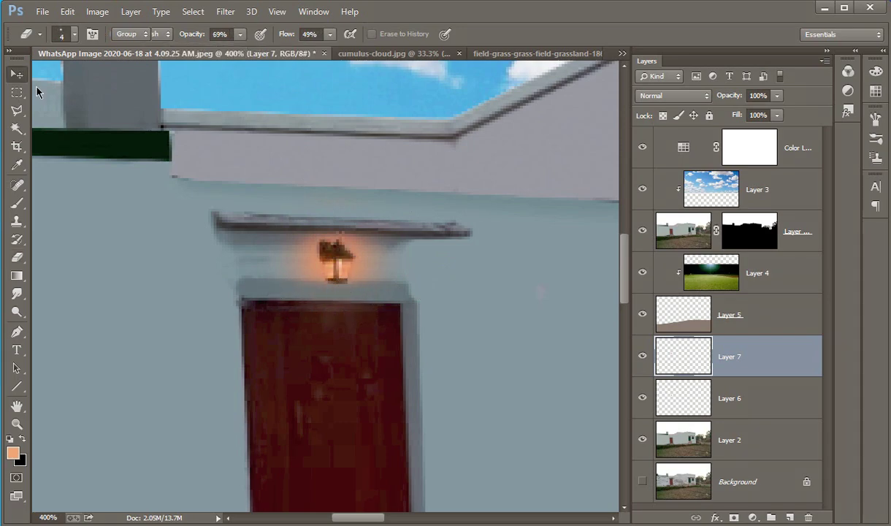
pyautogui.press('v')
pyautogui.click(531, 343)
pyautogui.hotkey('ctrl', '0')
pyautogui.click(429, 406)
pyautogui.hotkey('ctrl', '-')
# Add a second Color Lookup adjustment layer with a 3D LUT preset.
pyautogui.click(752, 517)
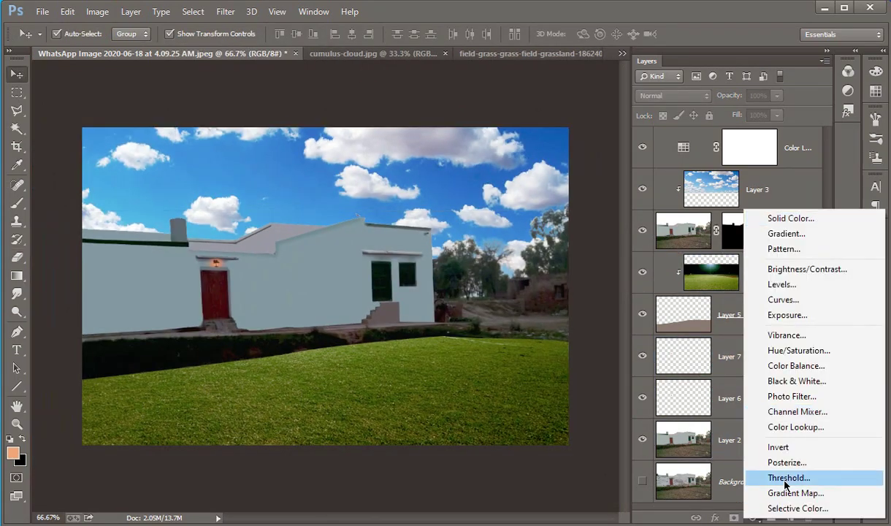
pyautogui.click(795, 427)
pyautogui.click(736, 242)
pyautogui.click(707, 396)
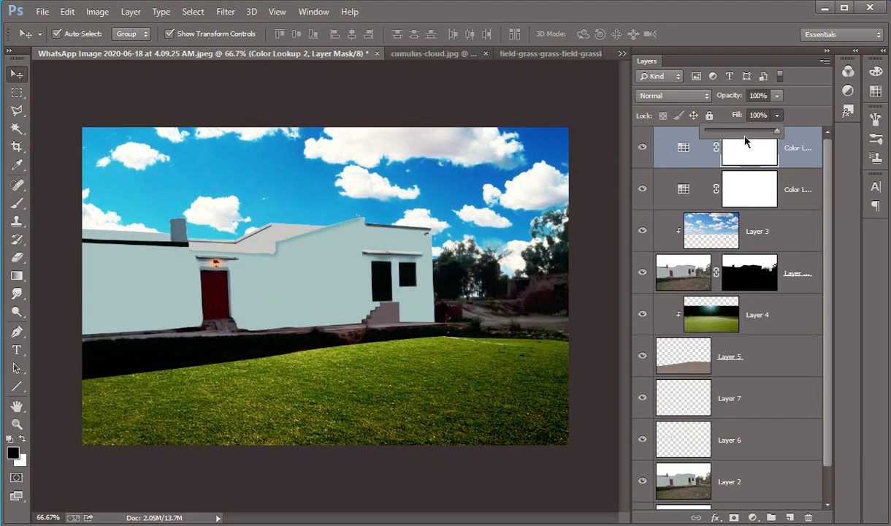
pyautogui.click(706, 321)
pyautogui.press('b')
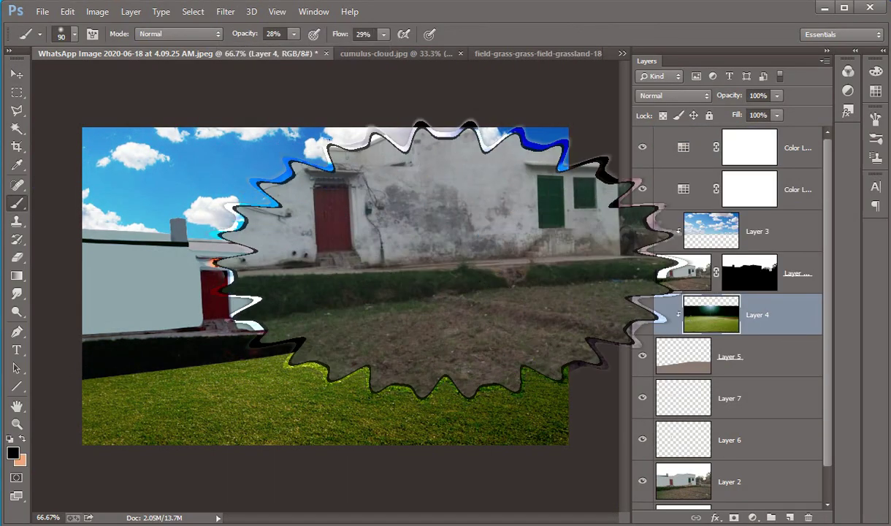